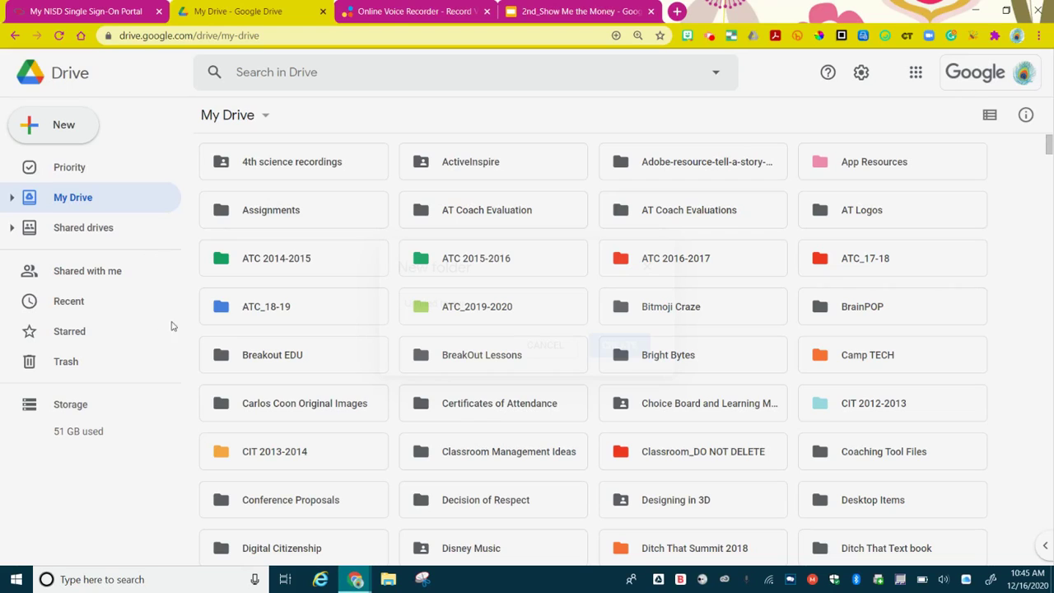
Create a new folder named Audio Files in My Drive.
click(47, 133)
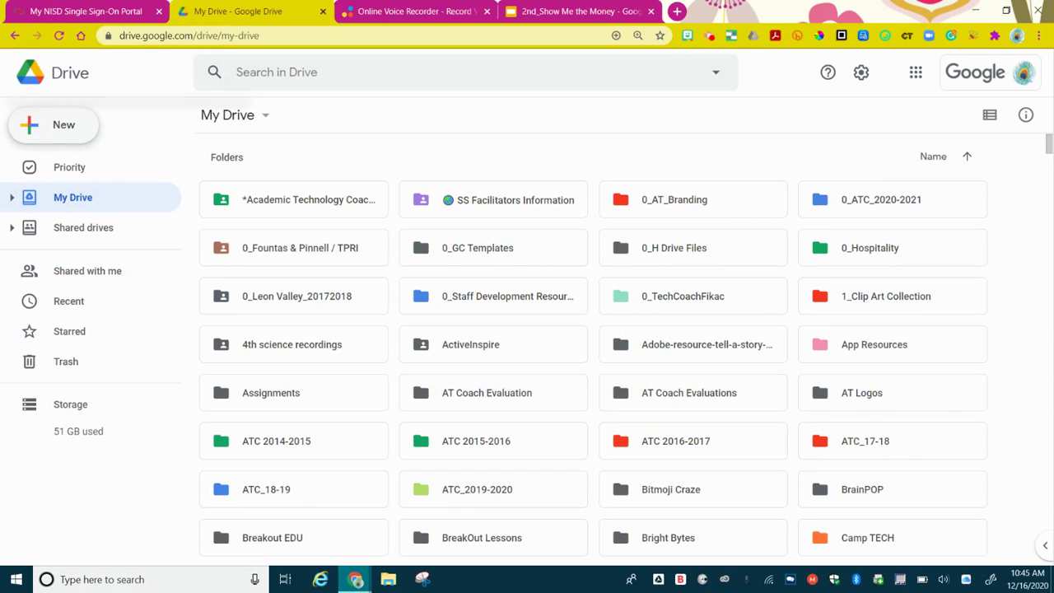
click(58, 134)
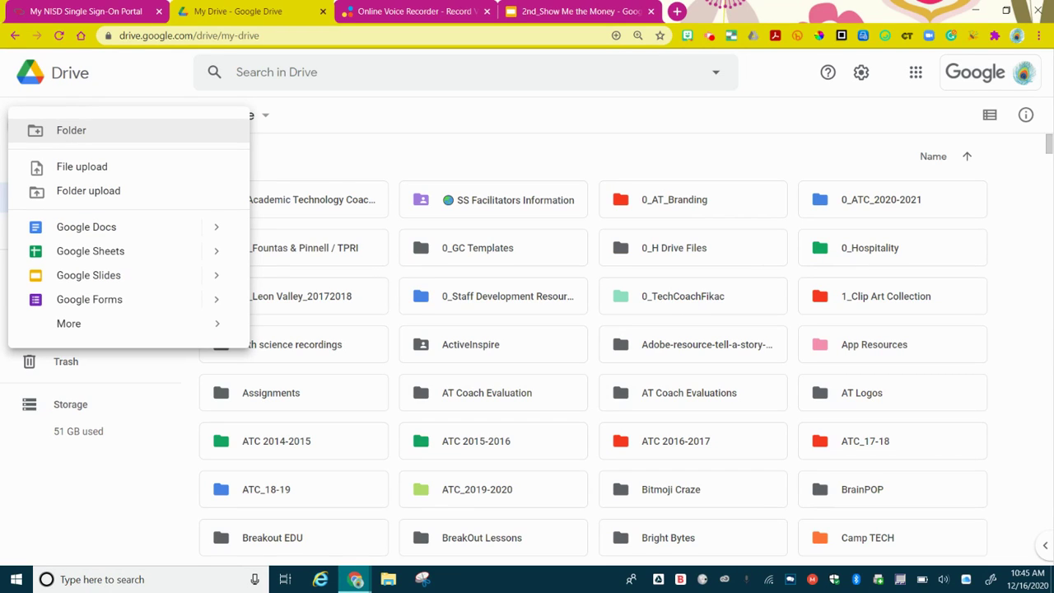
click(65, 132)
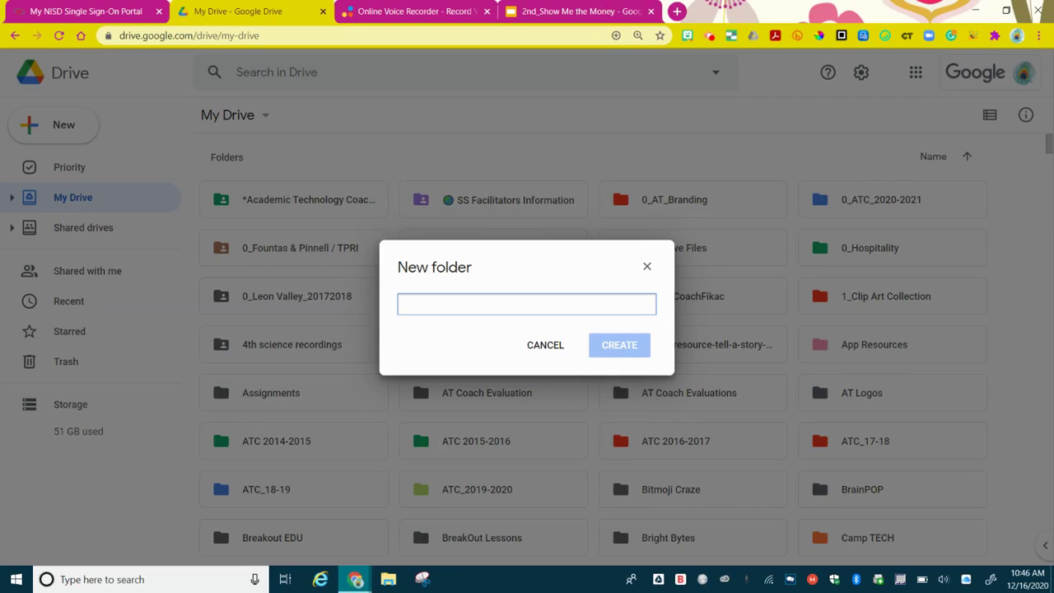
text(Audio Files)
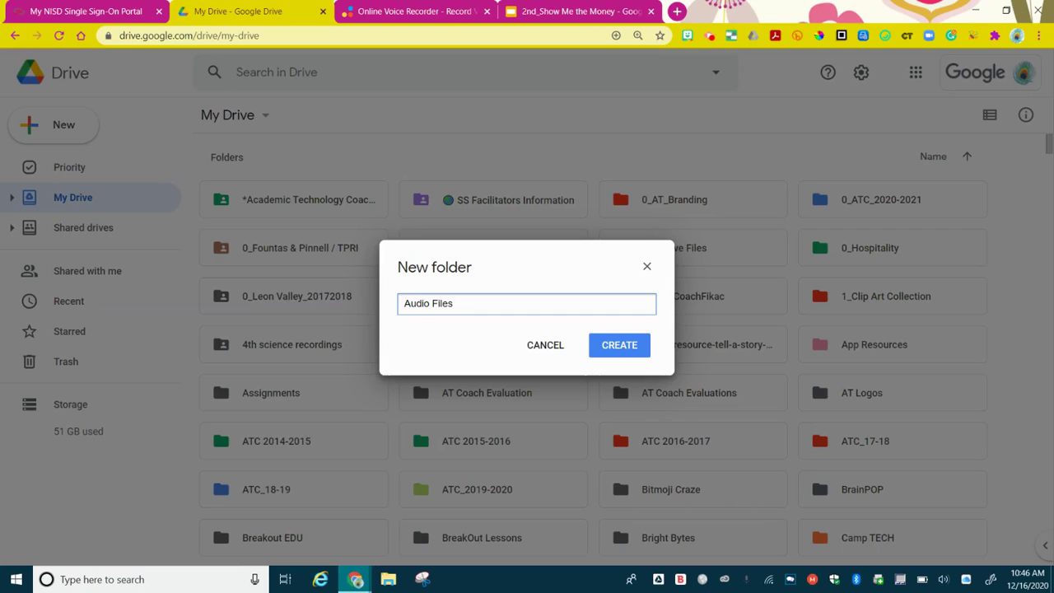
click(619, 345)
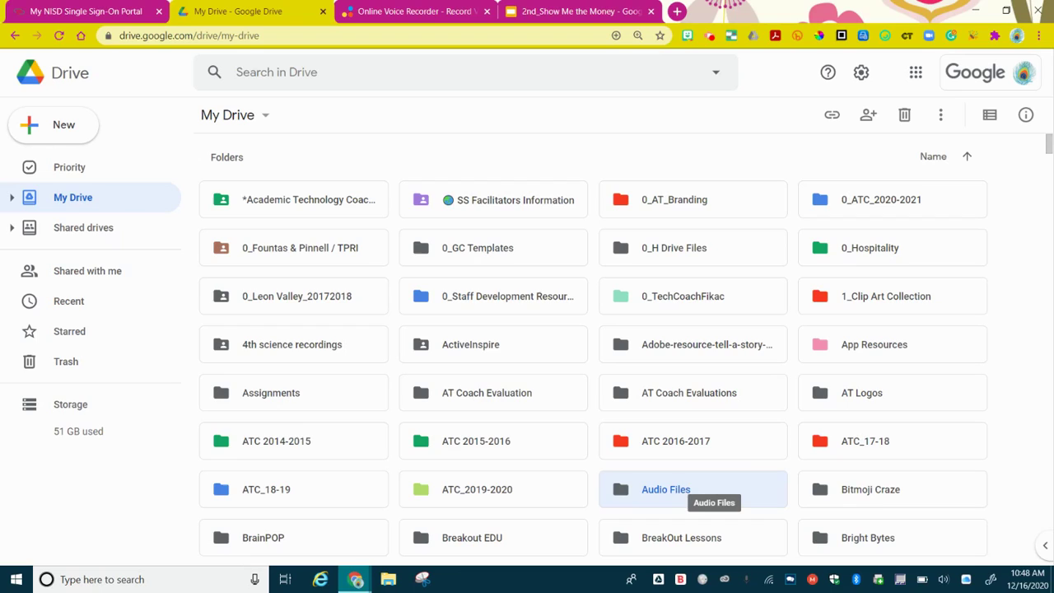
Share the Audio Files folder by changing its link access to Northside ISD.
right_click(682, 491)
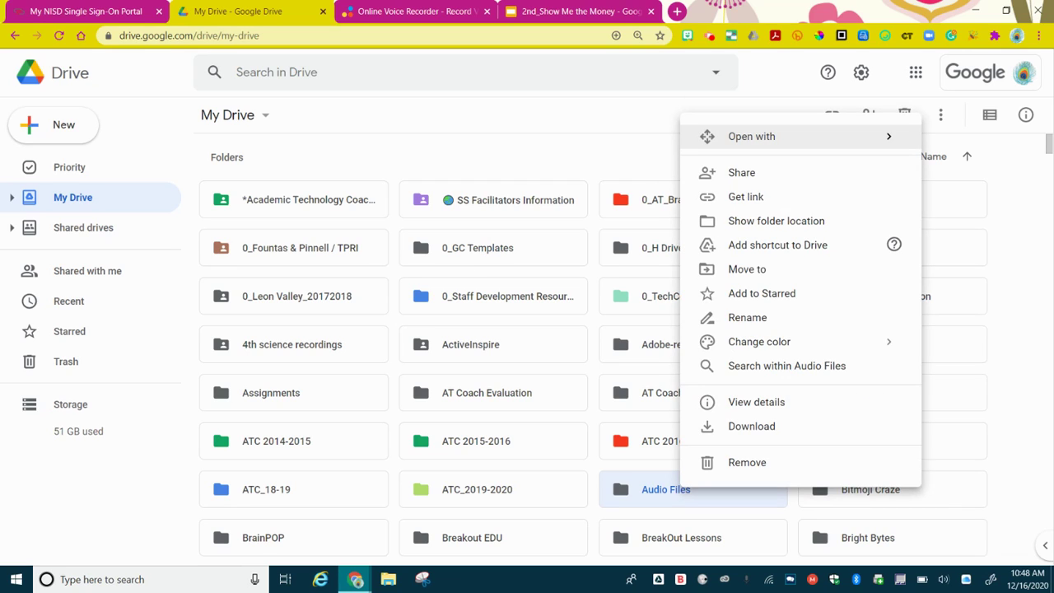
click(759, 173)
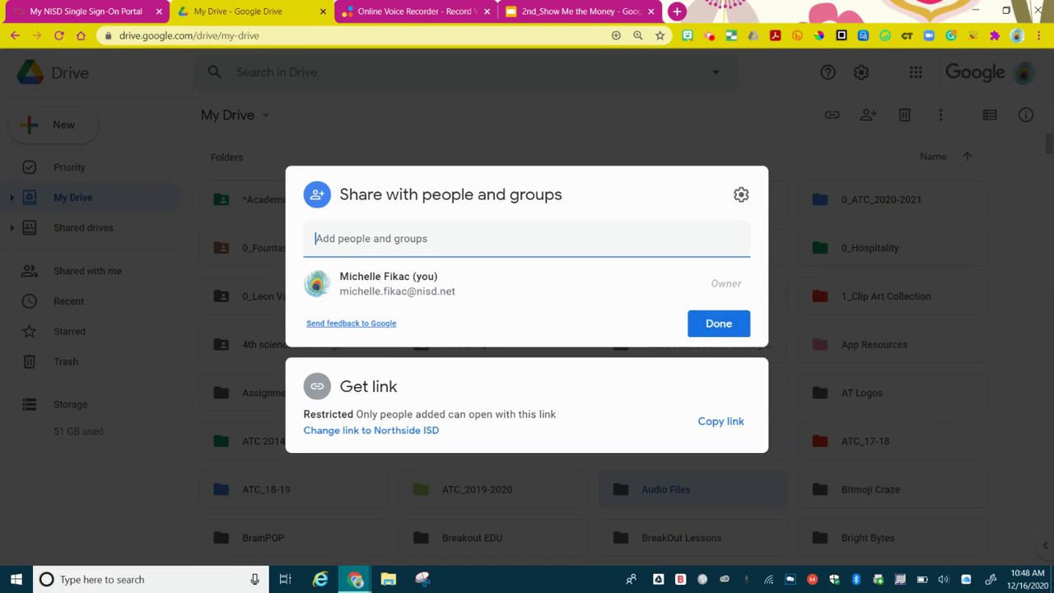
click(351, 429)
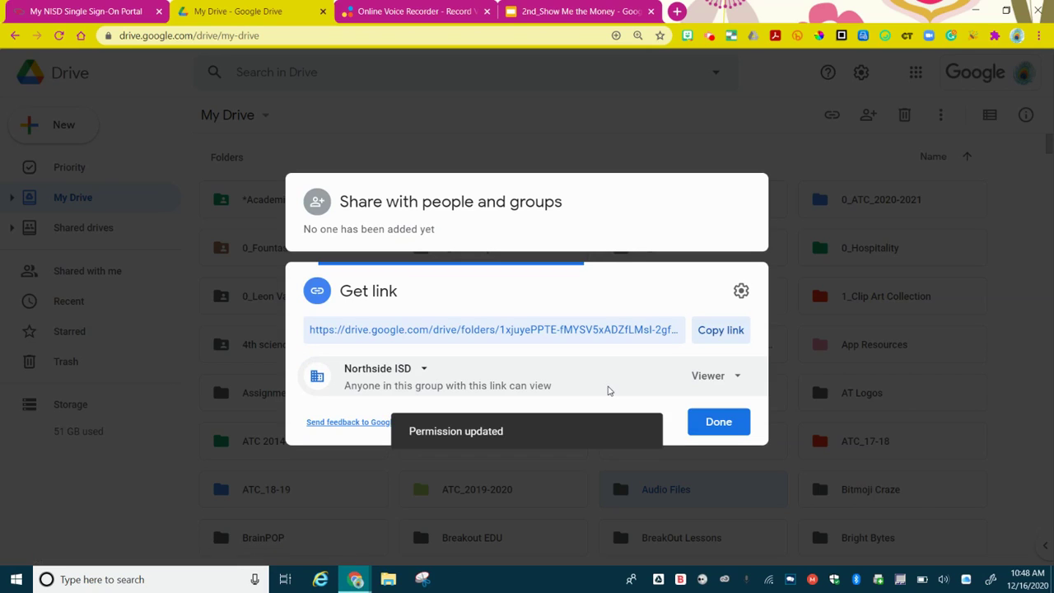
click(698, 424)
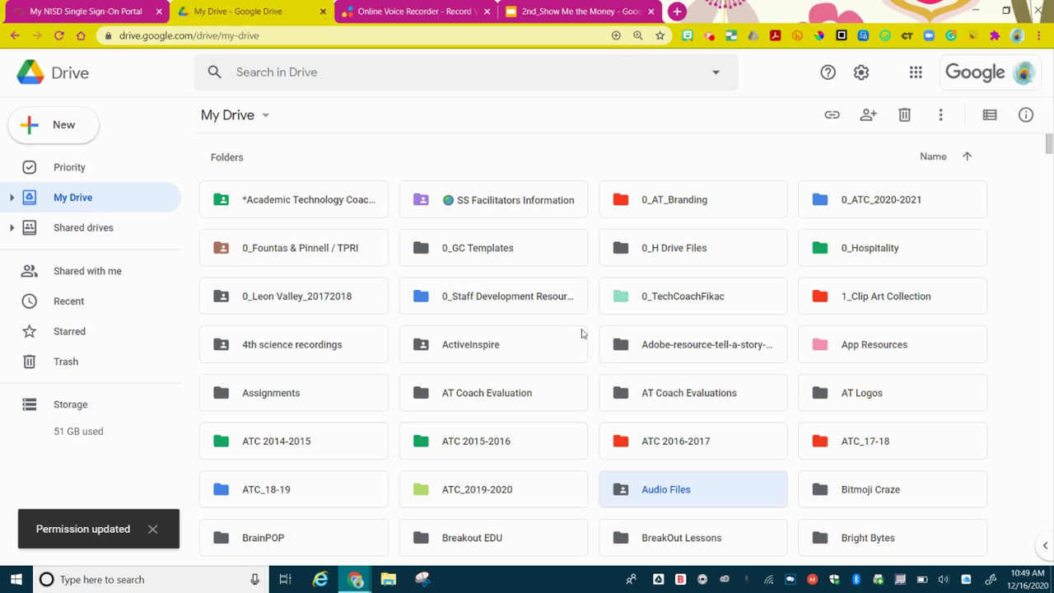
Switch to Online Voice Recorder and record a voice clip about 5 seconds long.
click(390, 10)
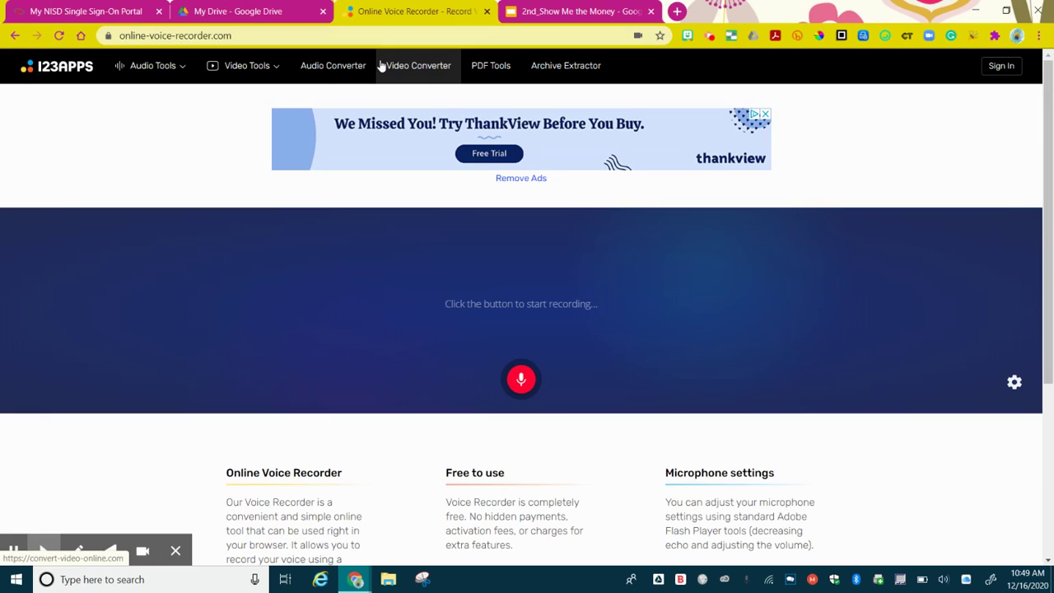
click(175, 552)
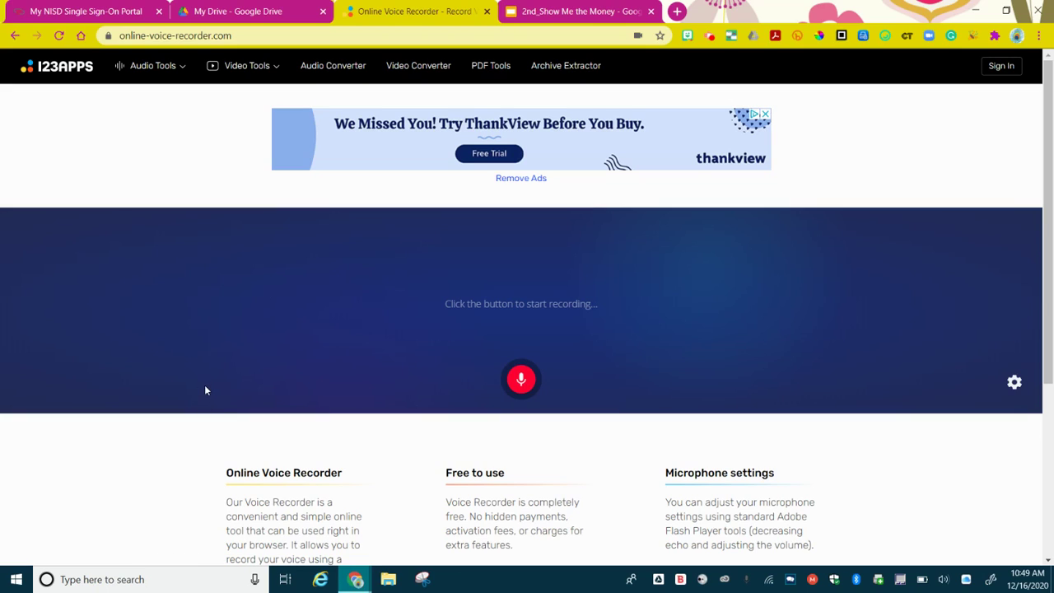
click(520, 383)
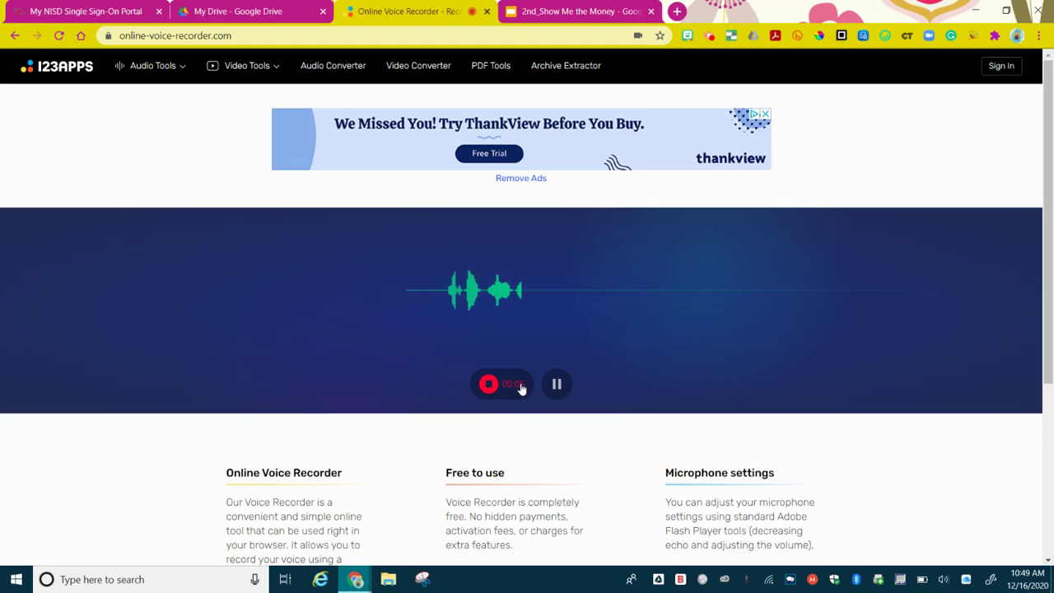
click(489, 385)
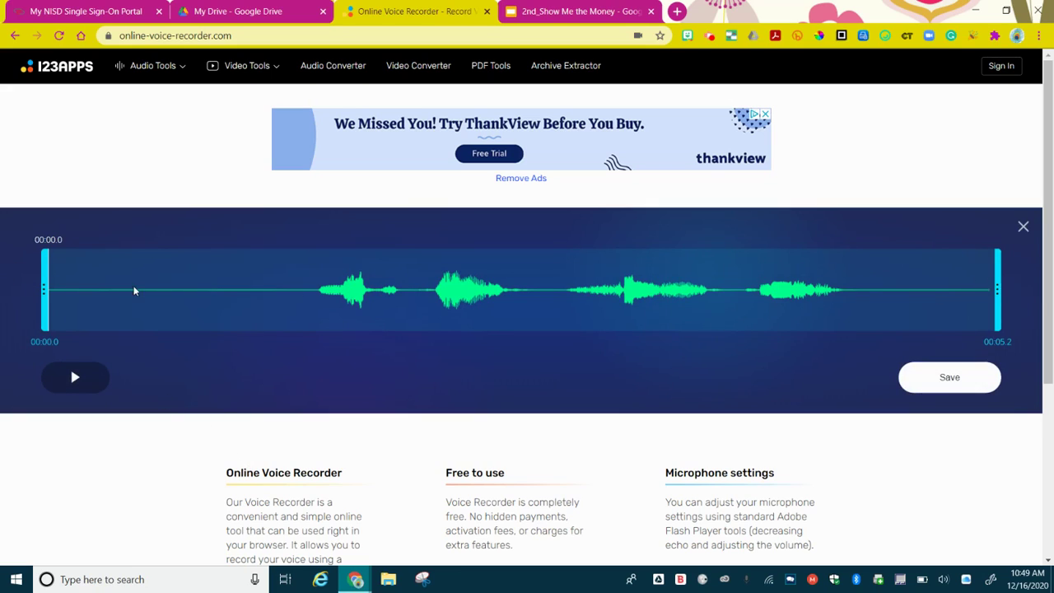
Trim the recording to run from 00:01.2 to 00:04.4, play it back and save it.
drag(44, 285, 272, 311)
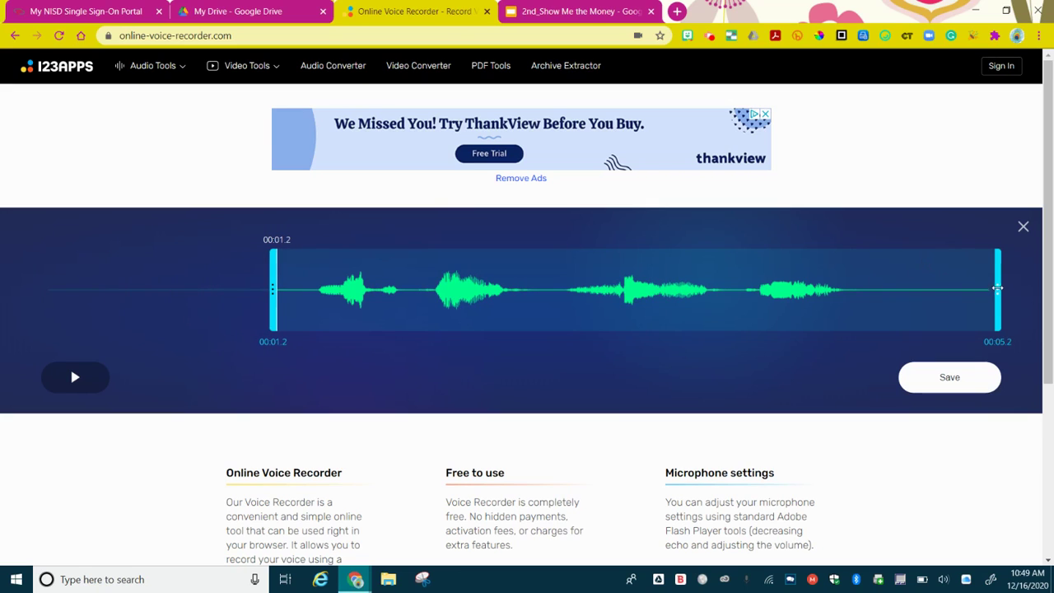
drag(998, 289, 866, 311)
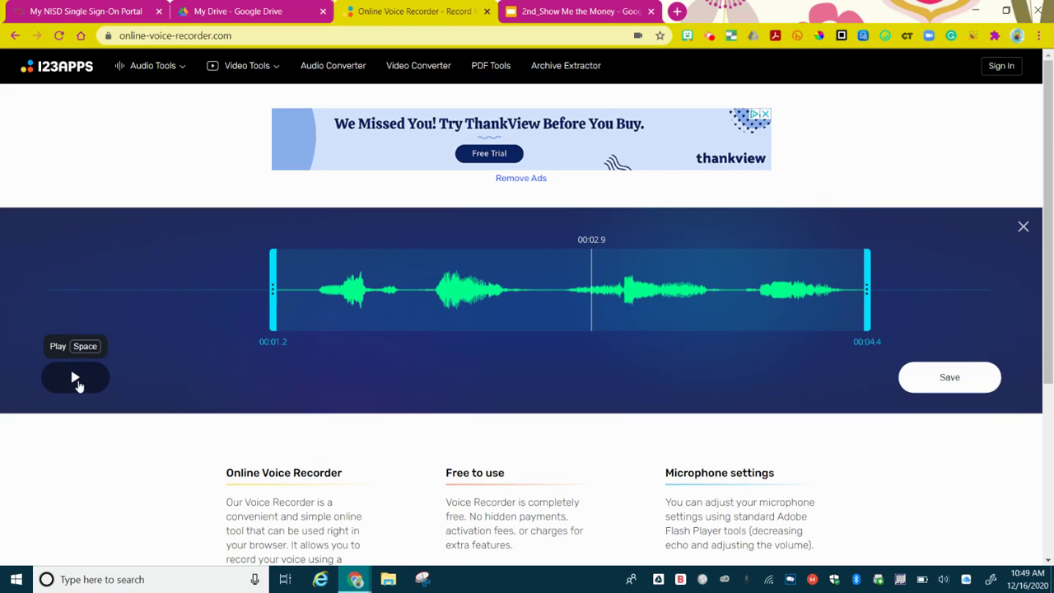
click(76, 380)
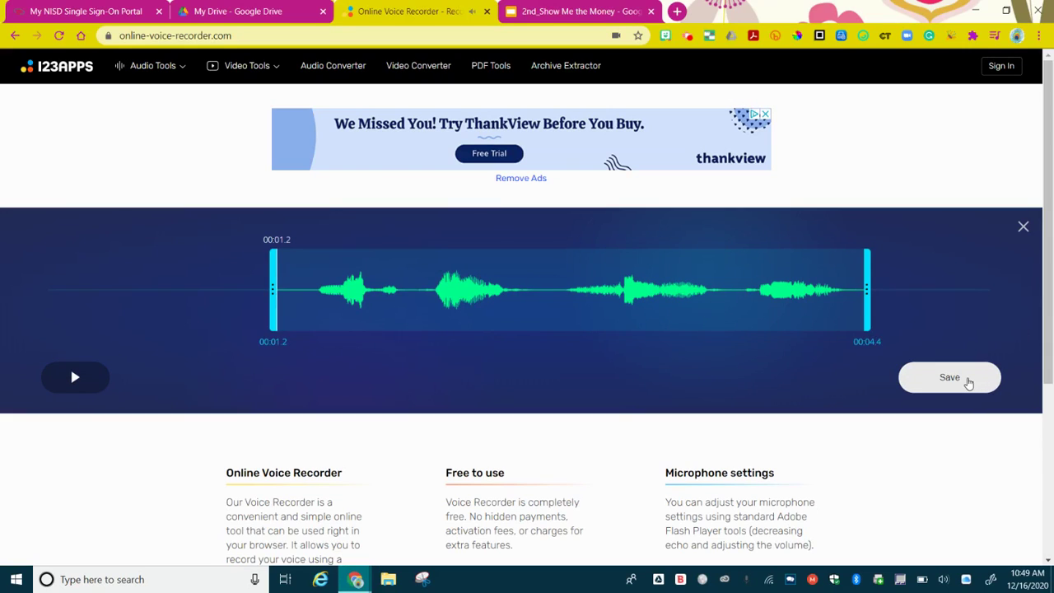
click(969, 383)
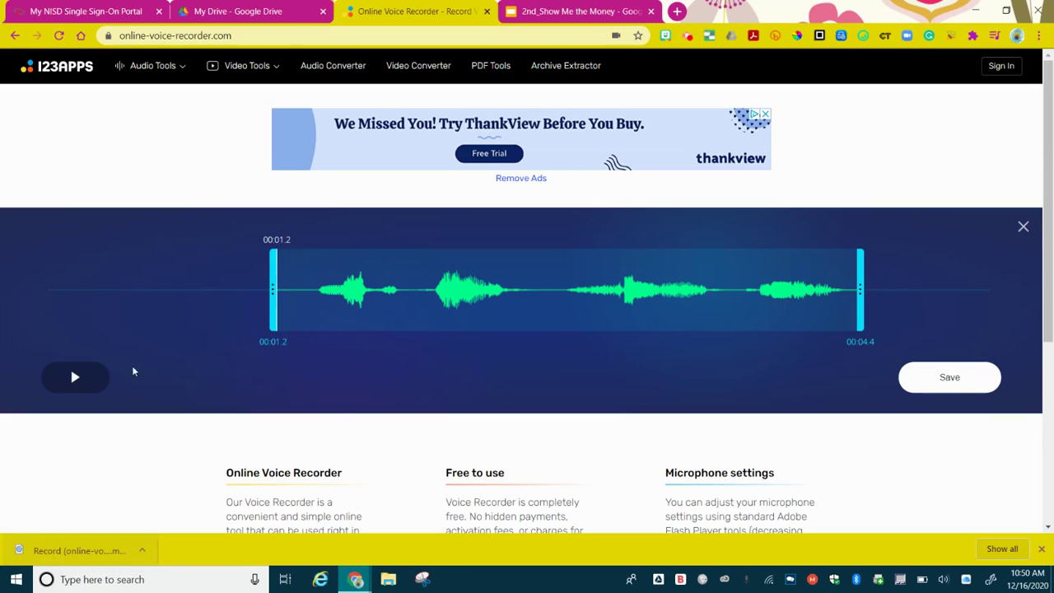
Switch to Google Drive and upload the downloaded recording into the Audio Files folder.
click(215, 12)
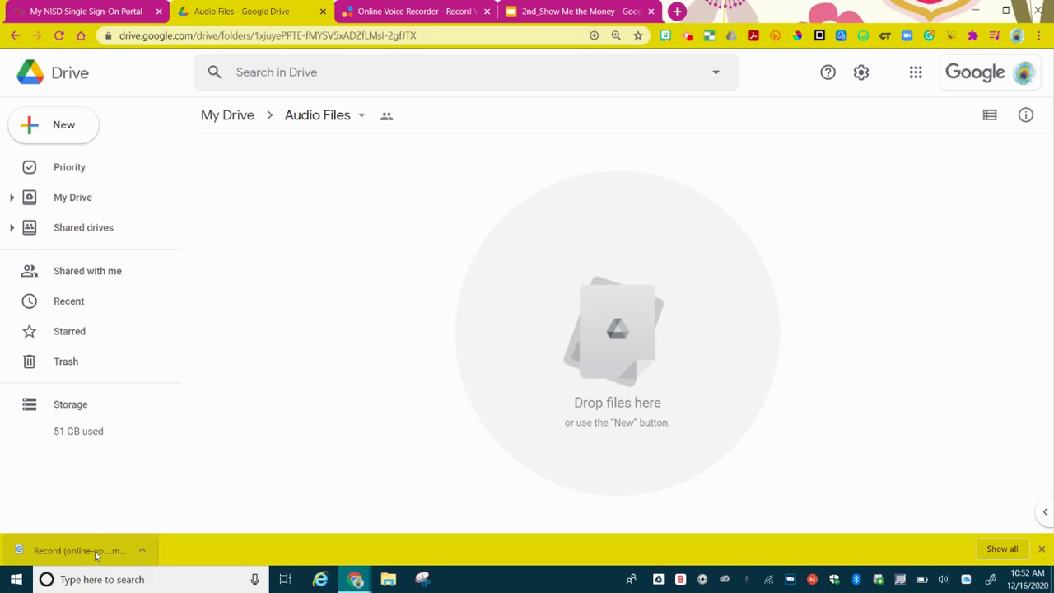
drag(95, 550, 630, 333)
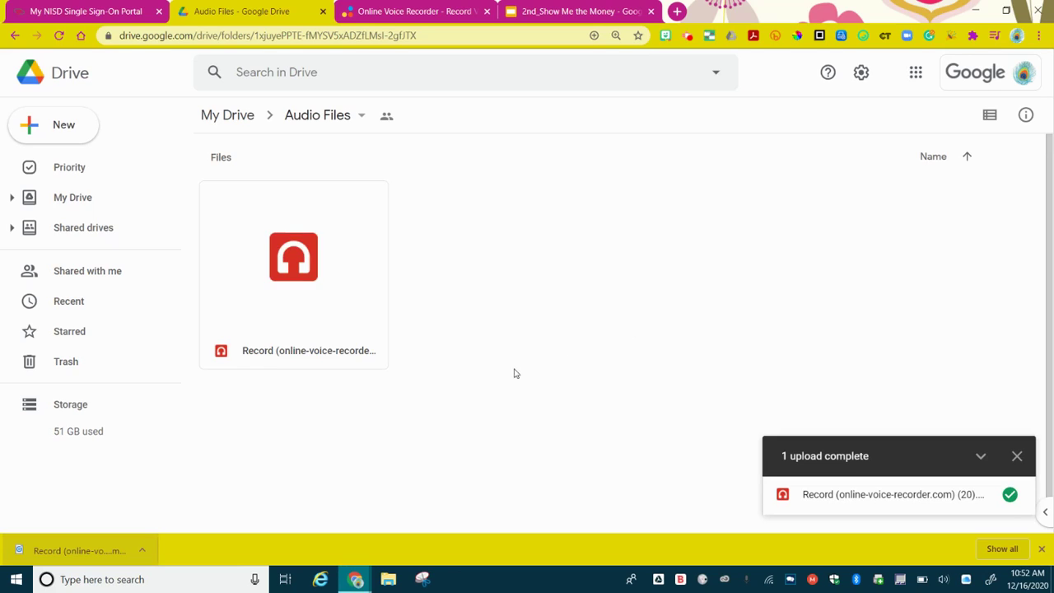
Rename the uploaded recording as "Show Me the Money .mp3" and dismiss the upload notice.
right_click(280, 359)
click(350, 334)
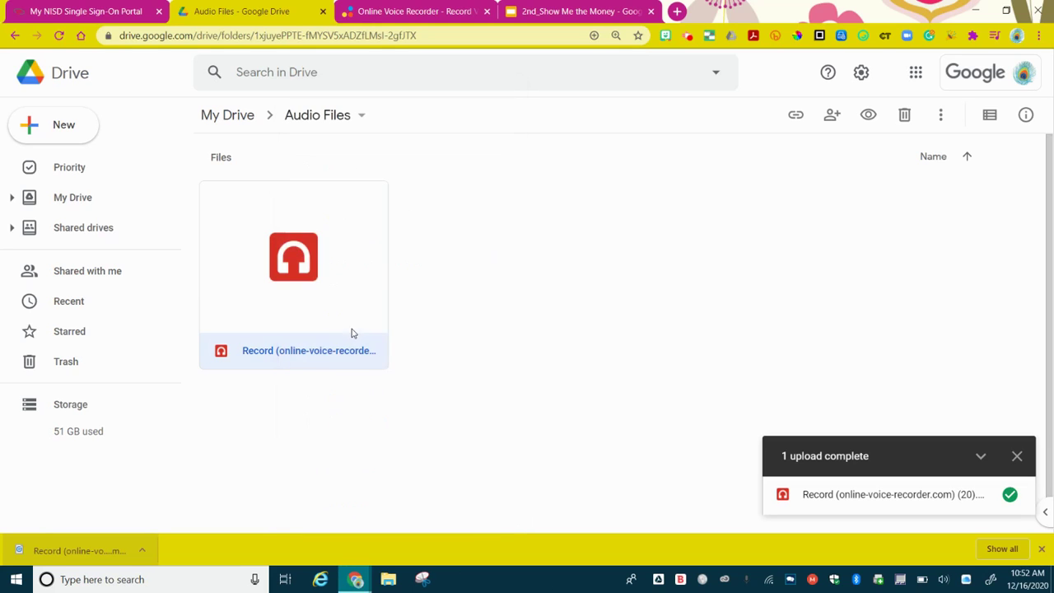
text(Show Me th)
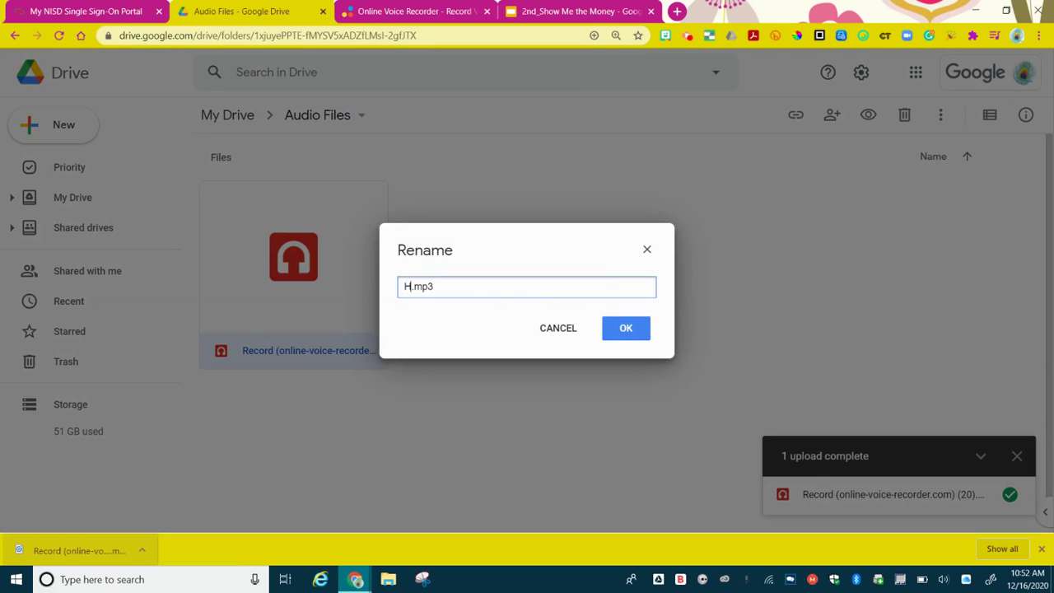
text(e the Mon)
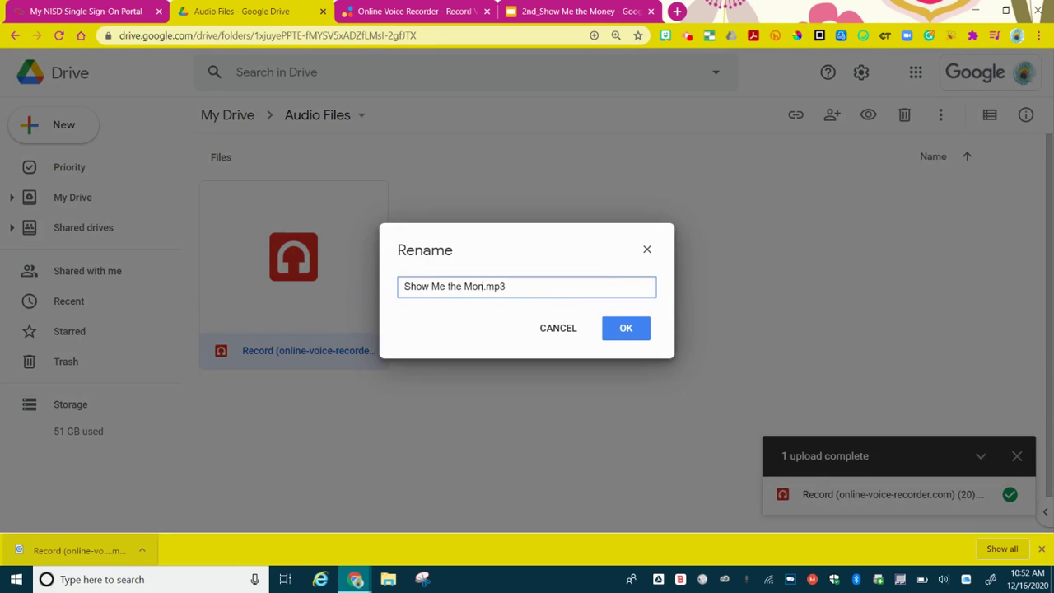
text(ey)
key(Return)
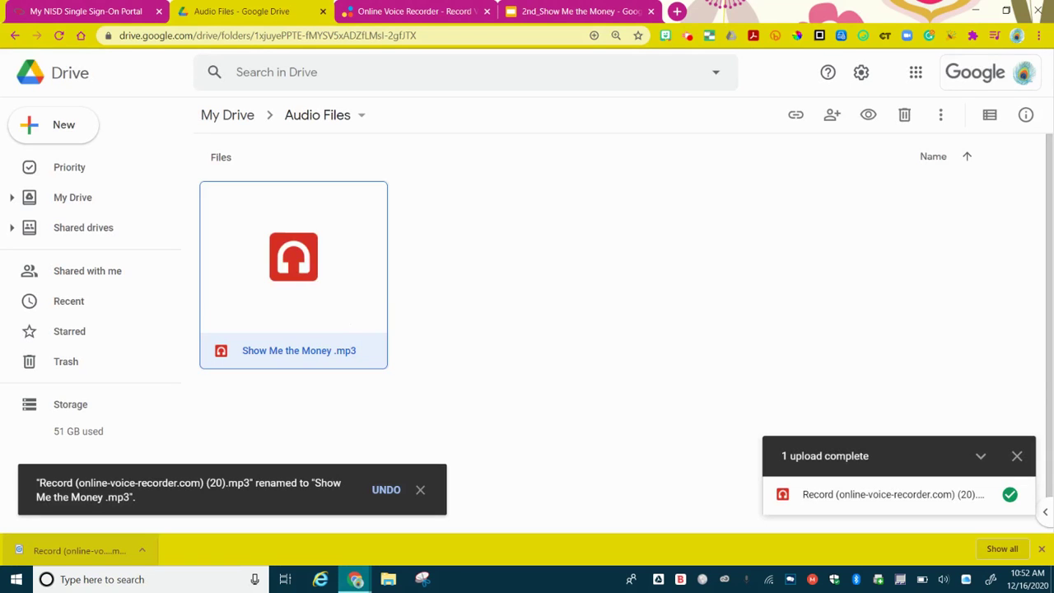
click(1016, 455)
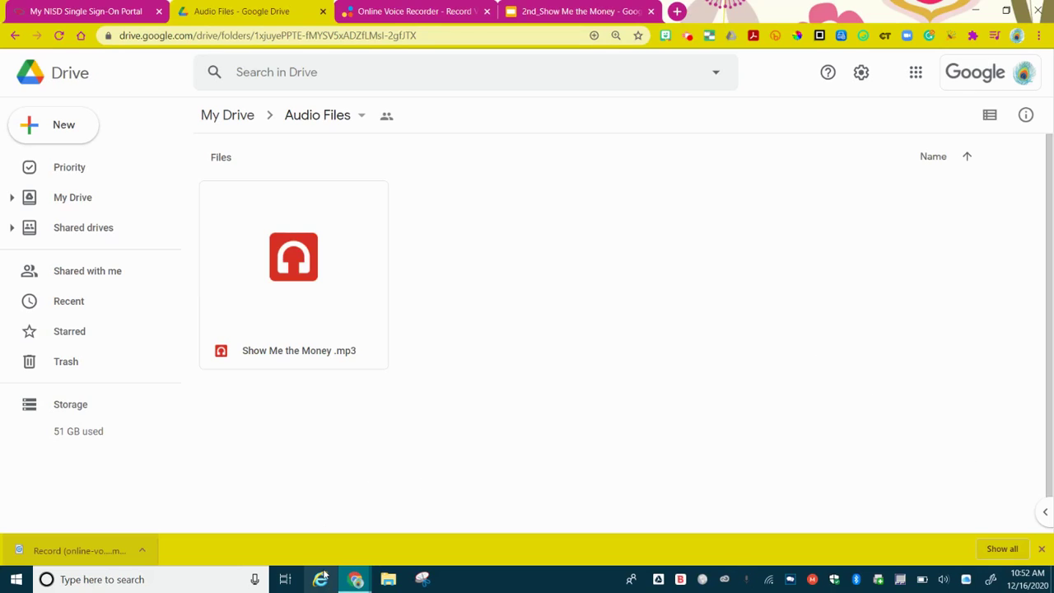
Upload Record (online-voice-recorder.com) (20).mp3 from Downloads into the Audio Files folder using File upload.
click(66, 200)
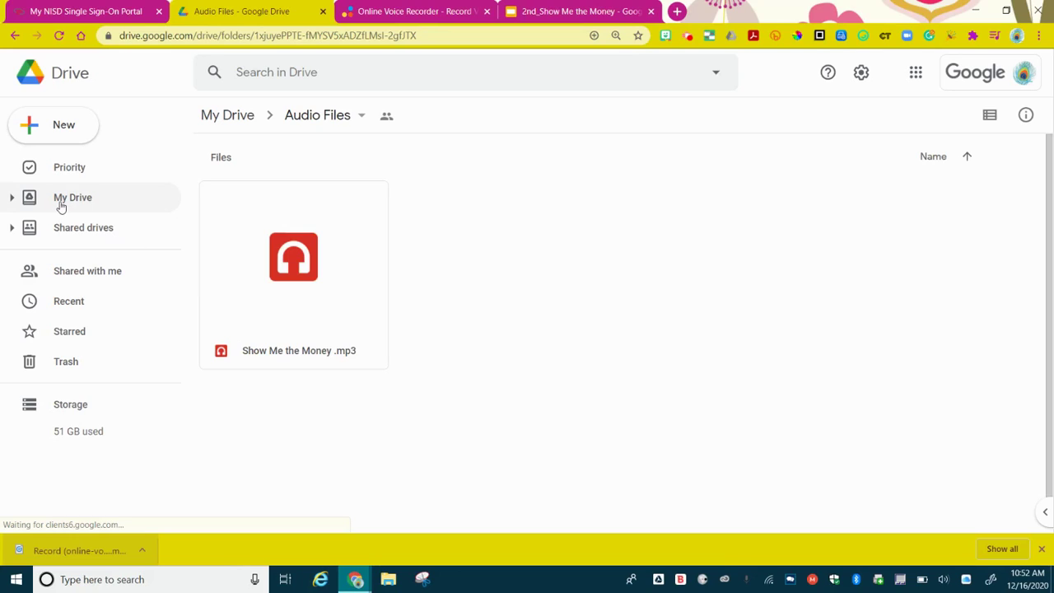
click(63, 131)
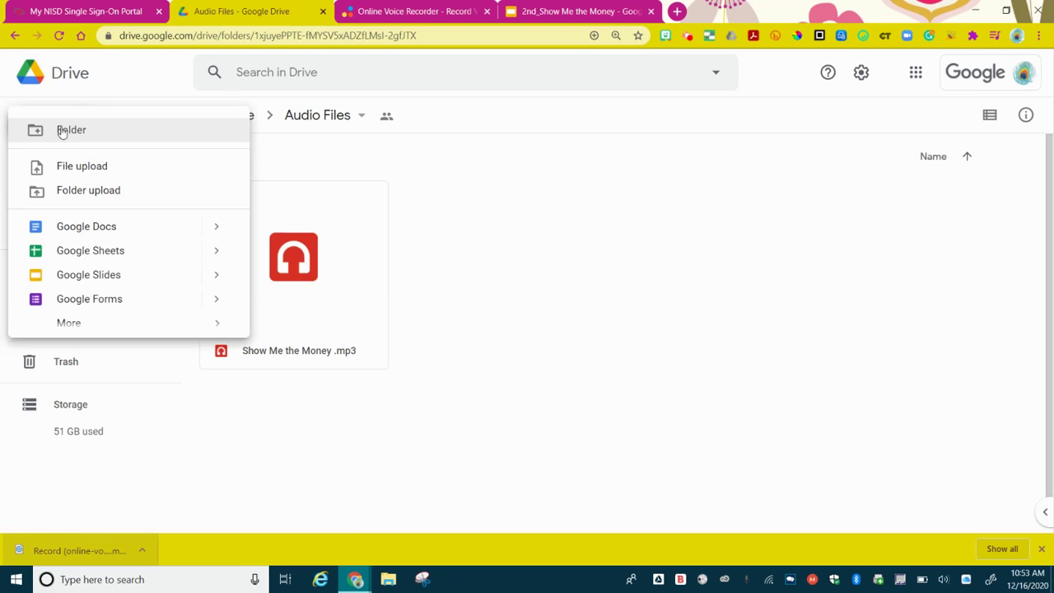
click(92, 167)
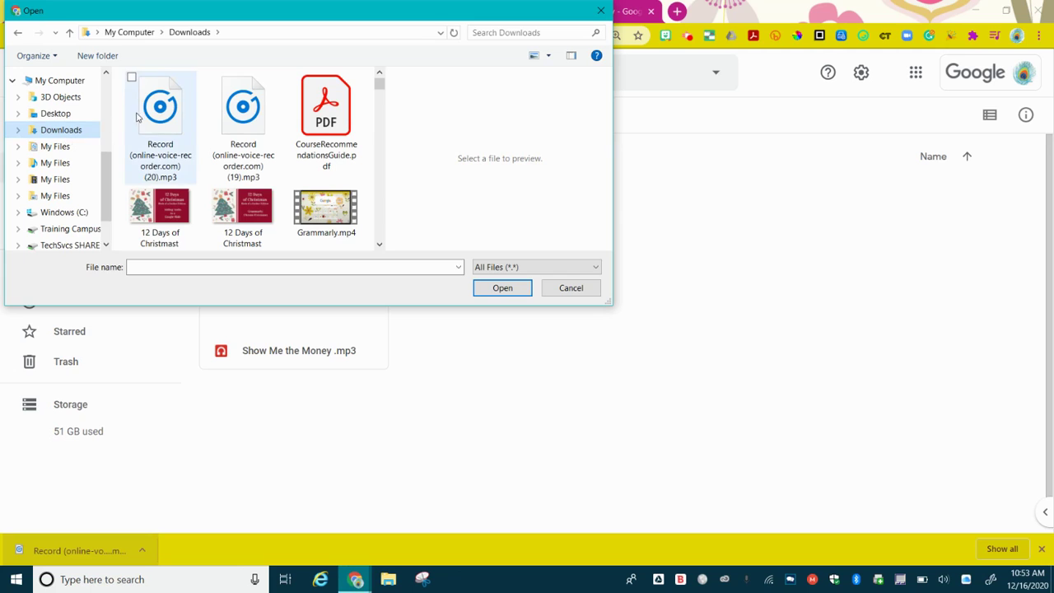
click(164, 119)
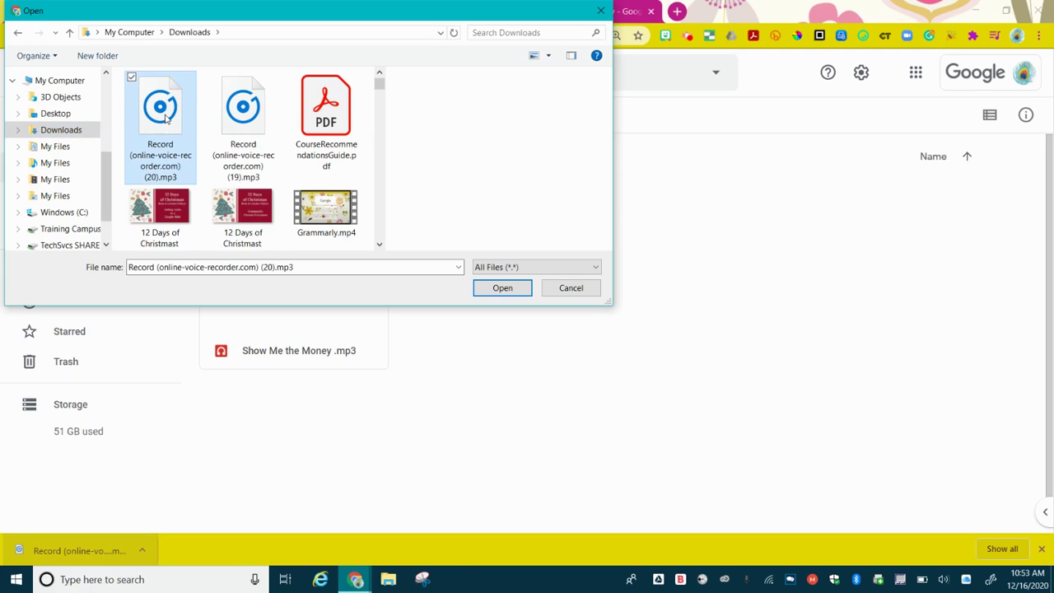
click(490, 298)
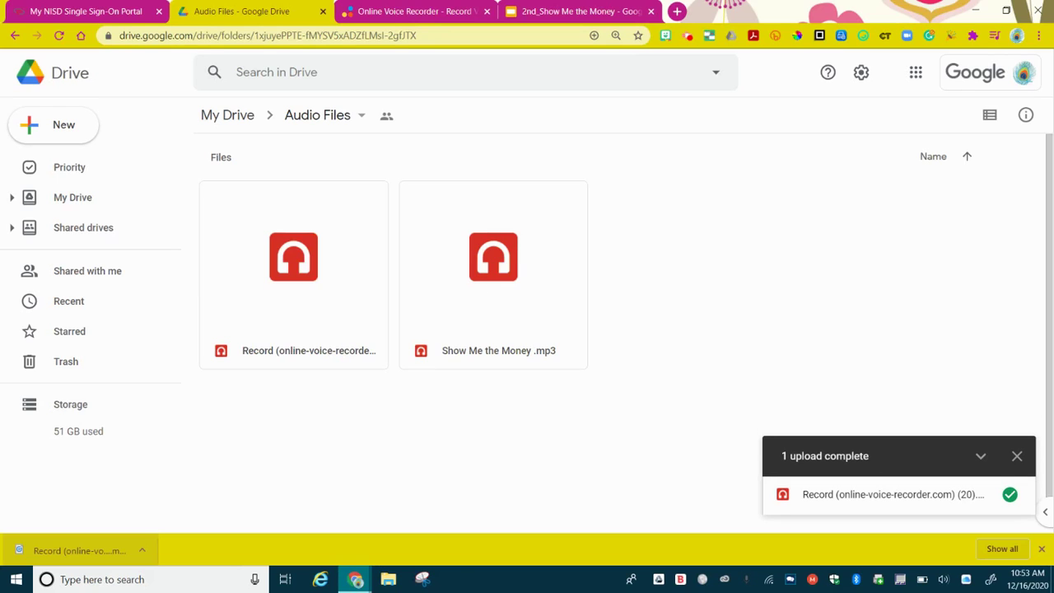
Rename the newly uploaded recording as Pennies.mp3.
right_click(309, 352)
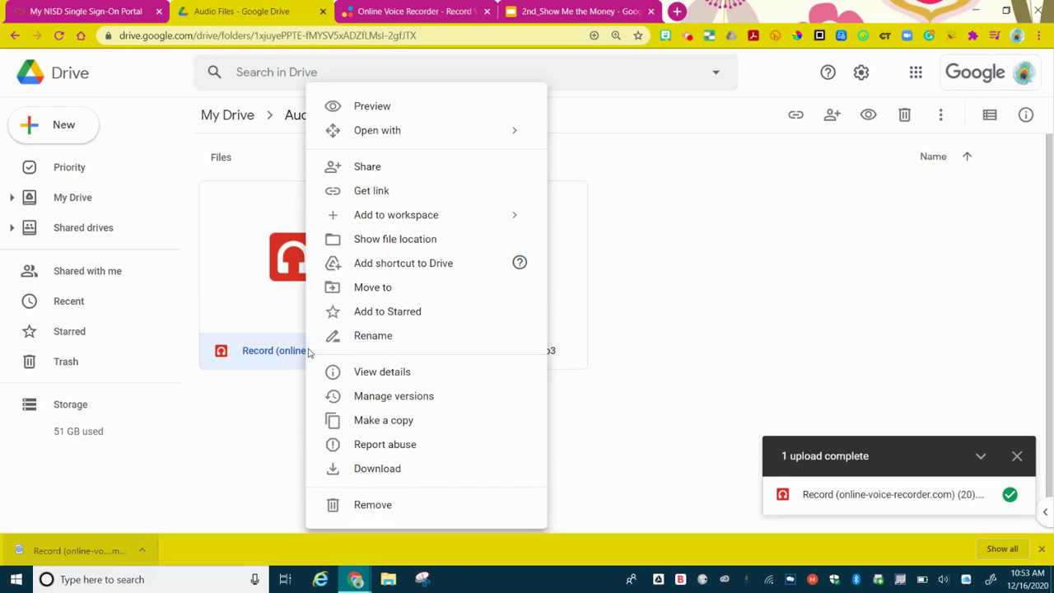
click(398, 334)
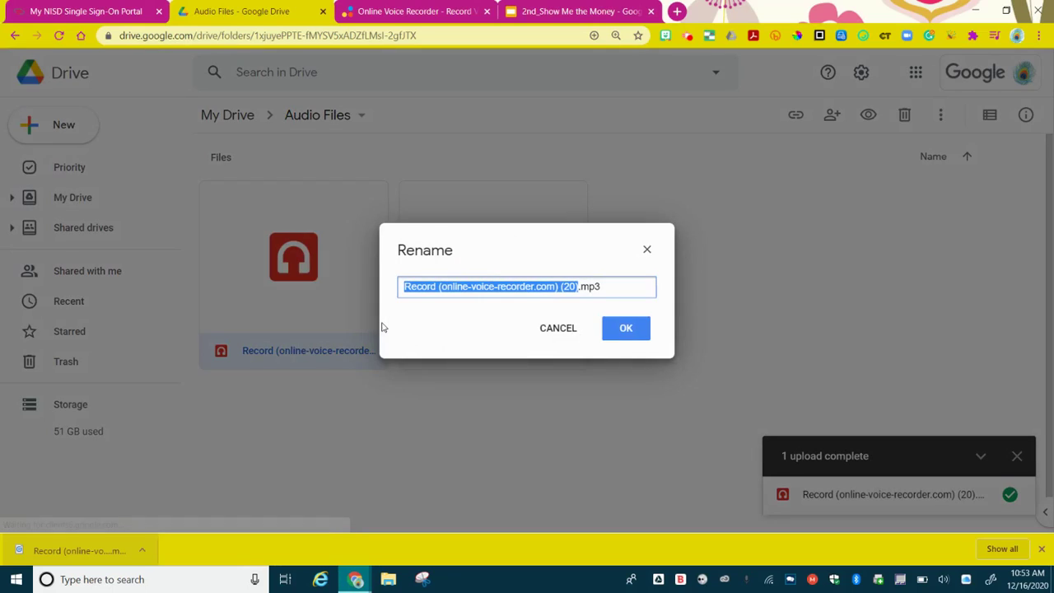
text(Pennies)
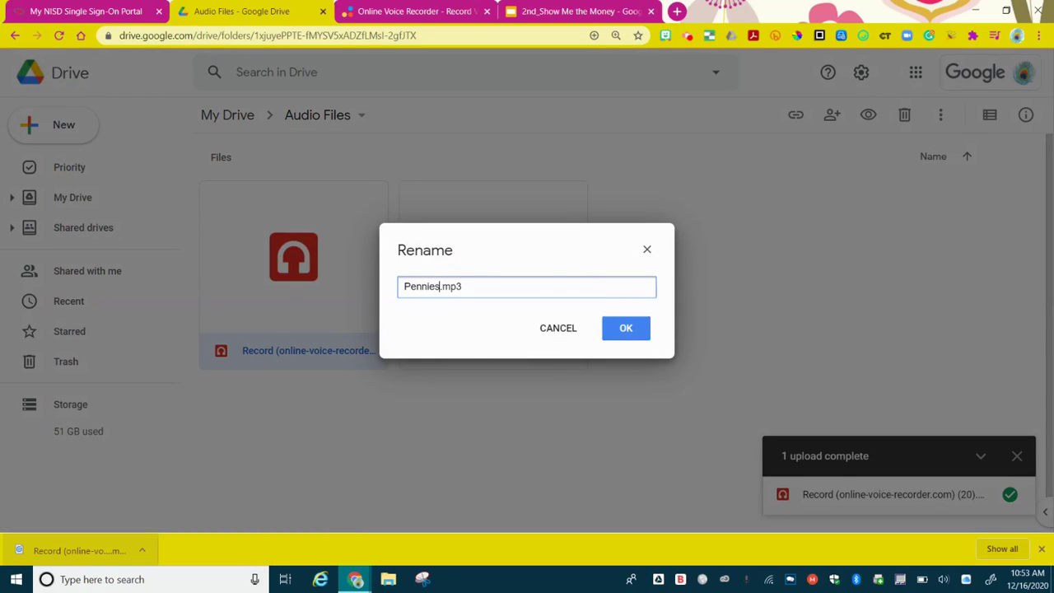
click(628, 329)
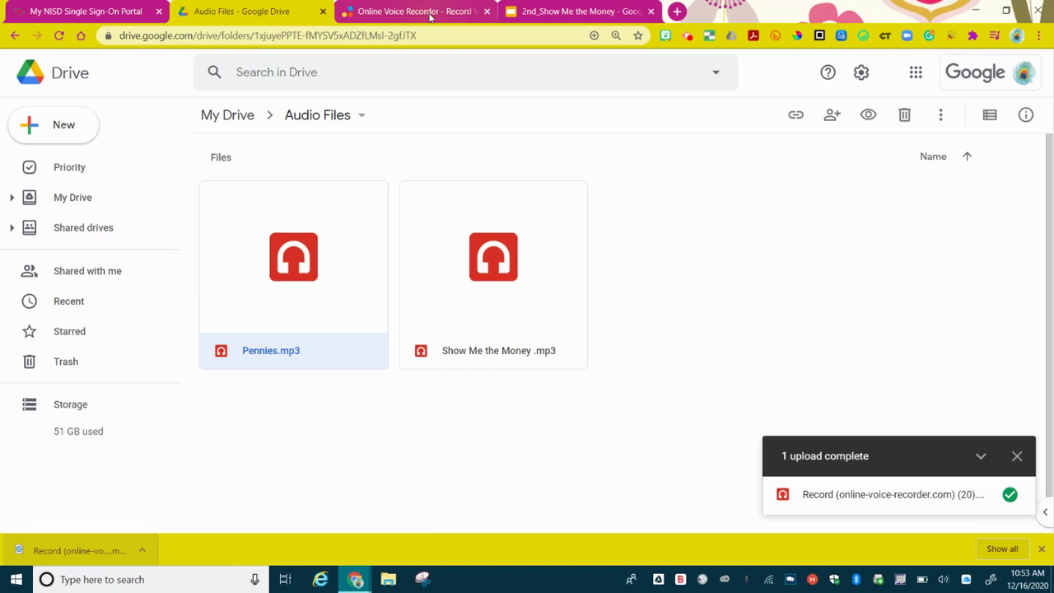
Switch to the 2nd_Show Me the Money presentation and insert the Show Me the Money .mp3 audio from My Drive on slide 1.
click(547, 10)
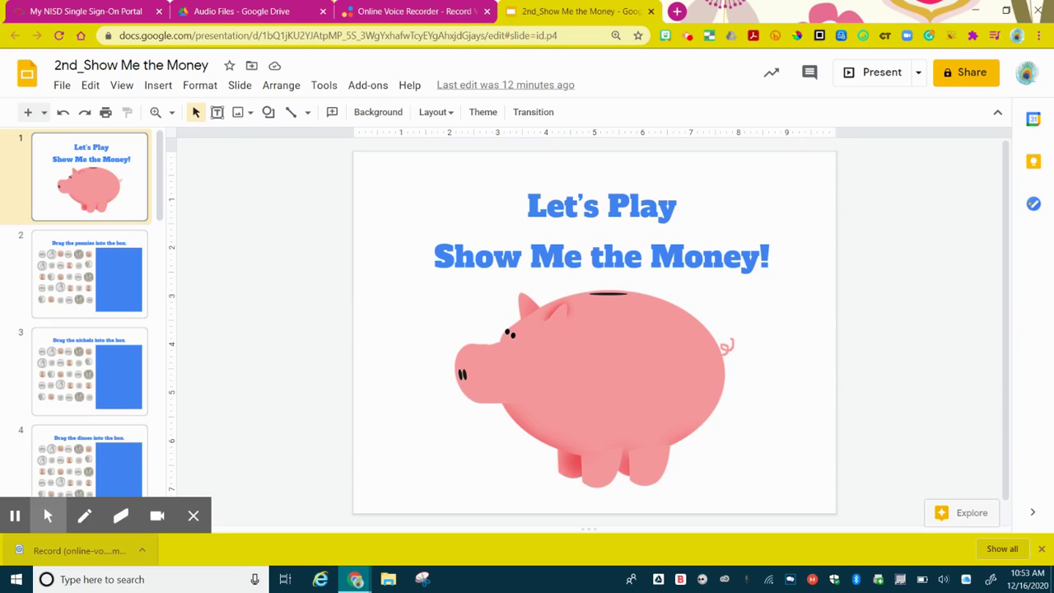
click(192, 517)
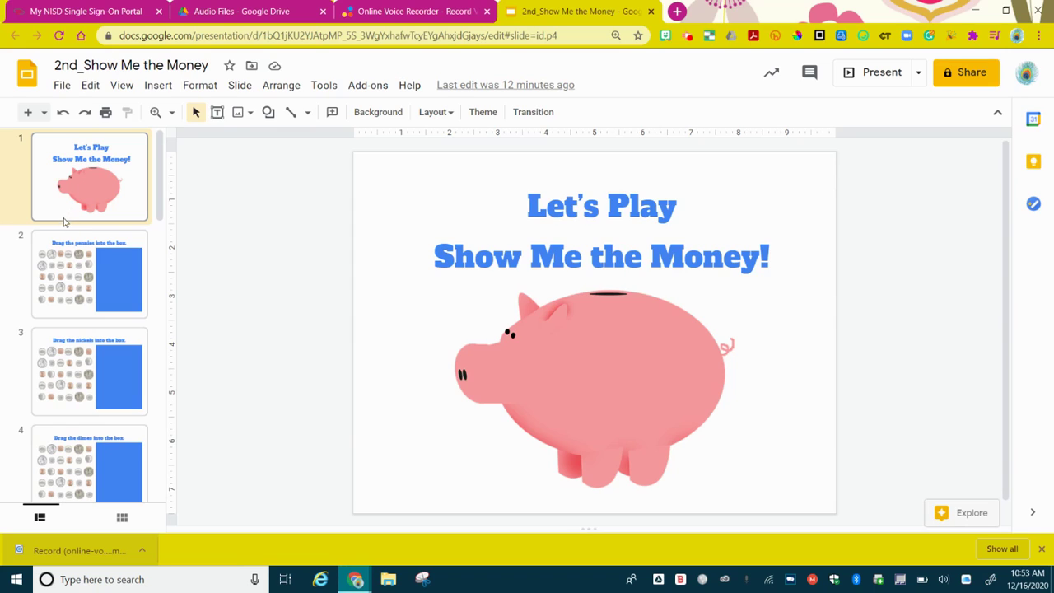
click(157, 87)
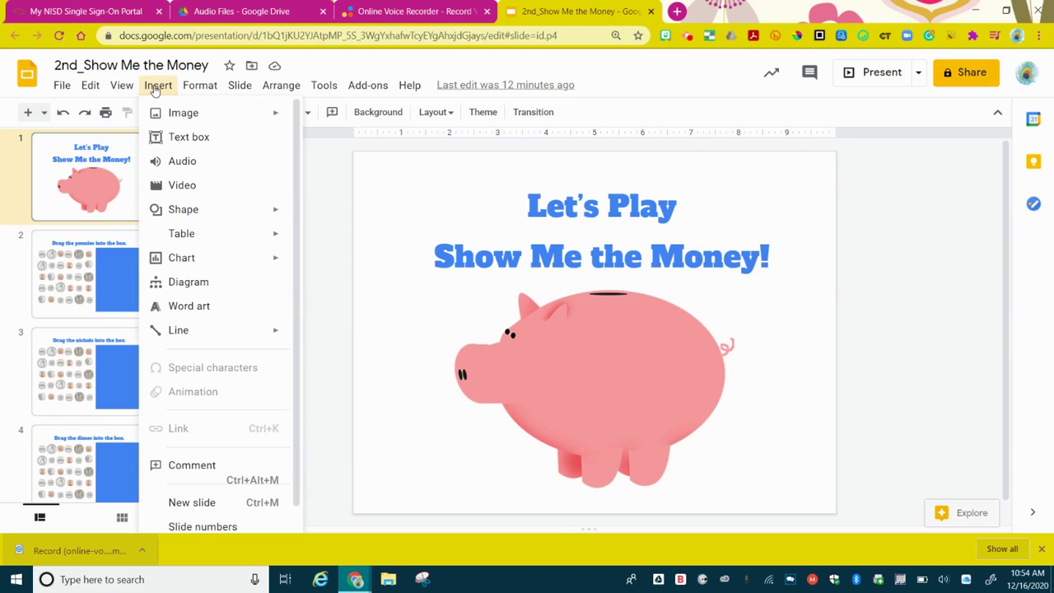
click(170, 162)
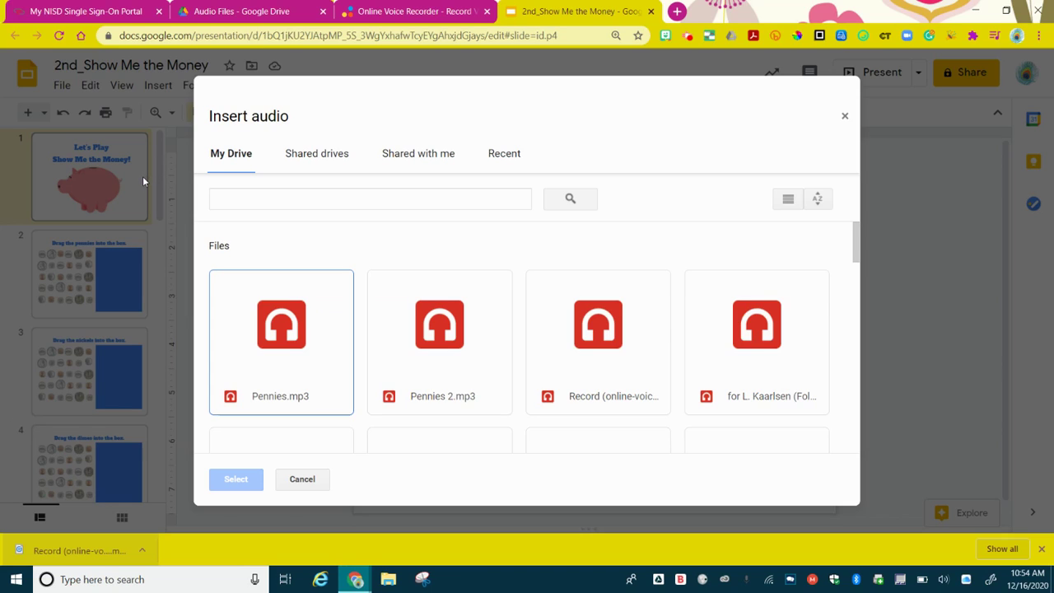
click(543, 298)
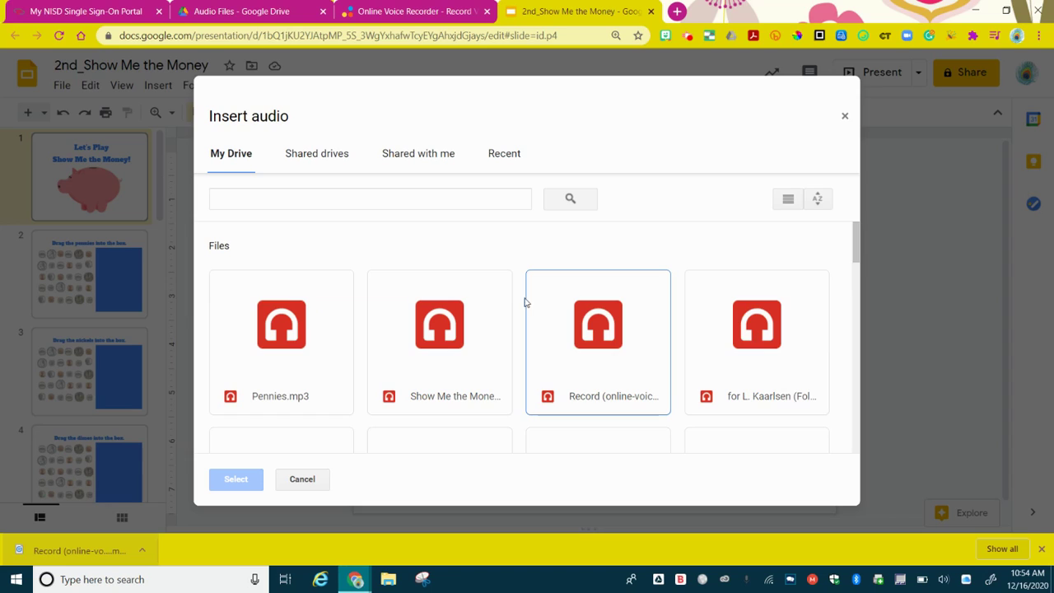
click(457, 346)
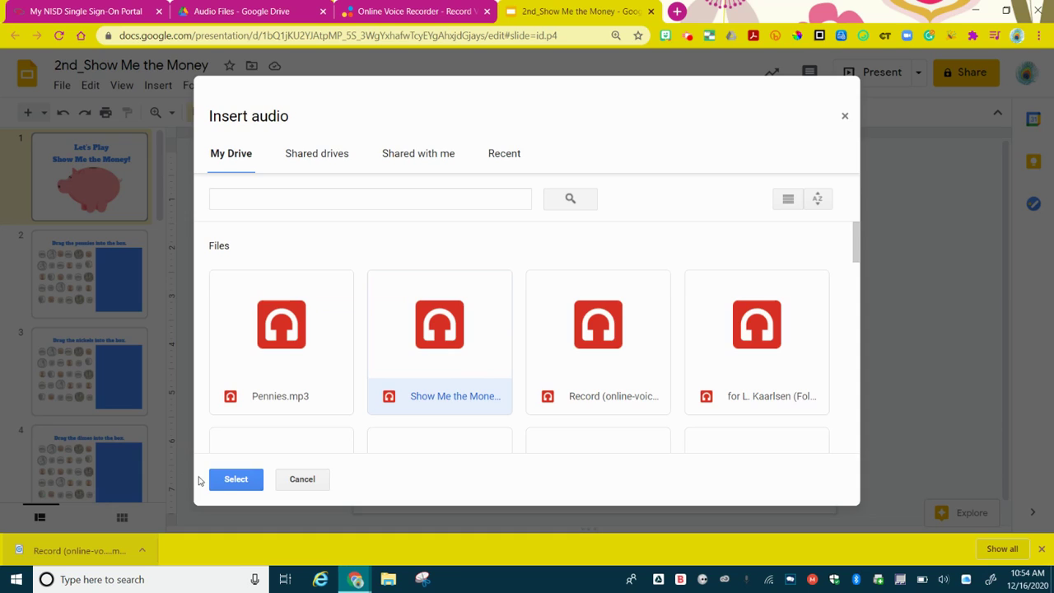
click(233, 484)
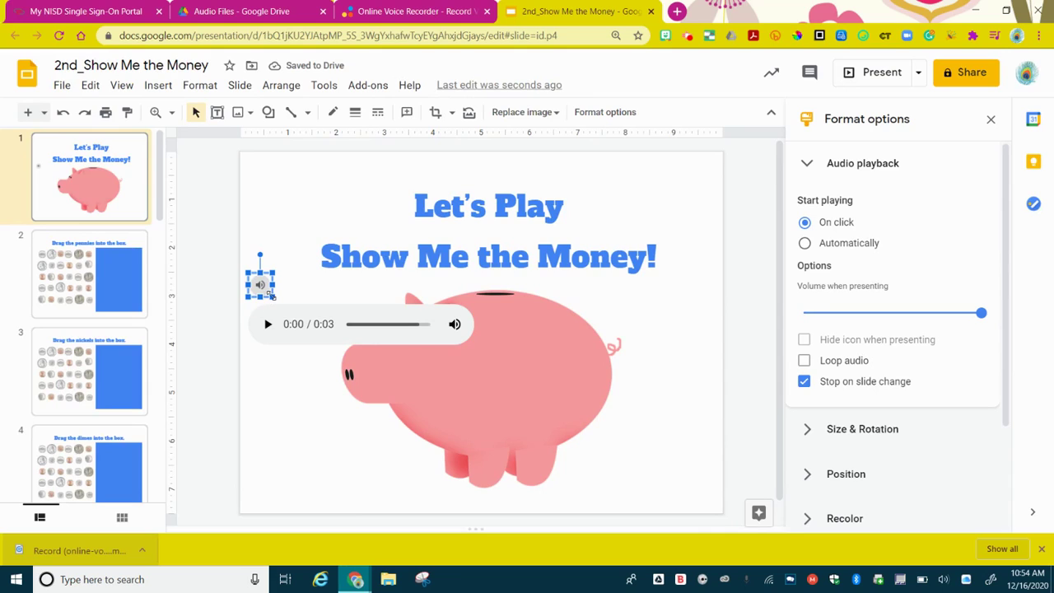
Enlarge the audio icon on slide 1 to about 2 inches wide and move it to the slide's upper-left corner beside the title.
drag(273, 301, 327, 362)
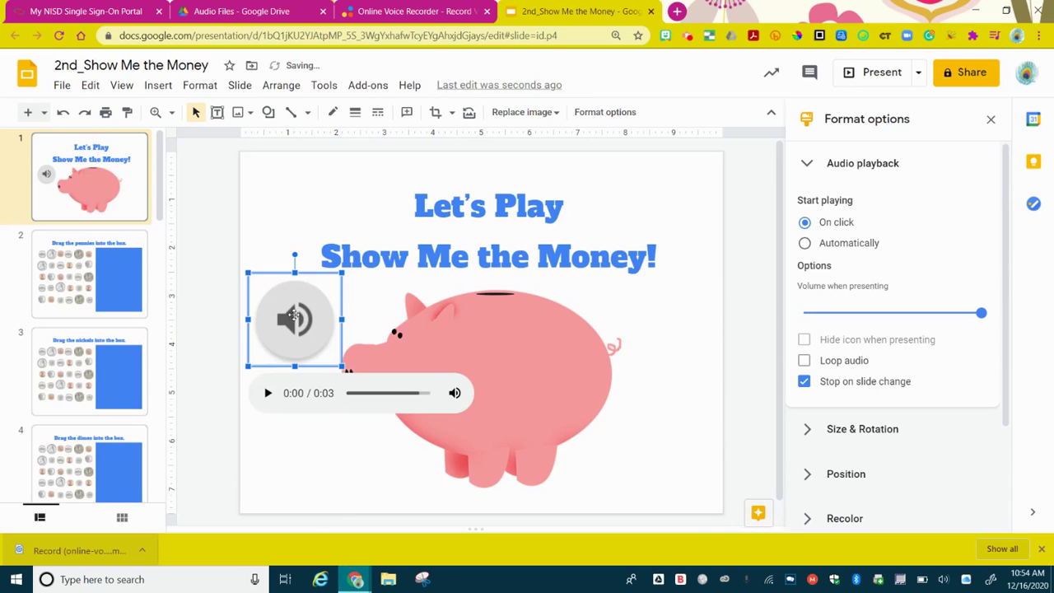
drag(291, 325, 290, 209)
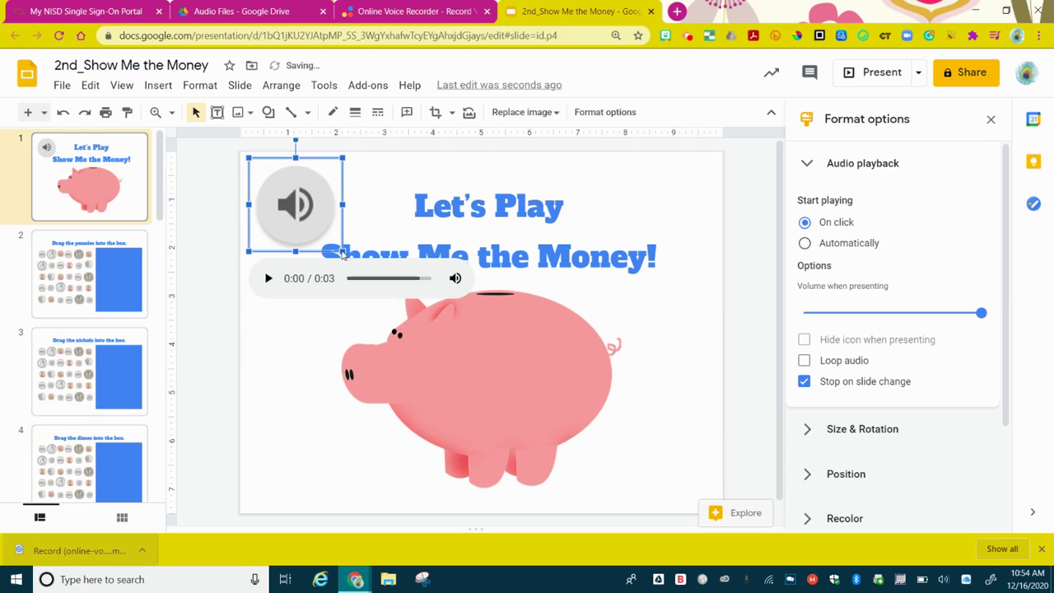